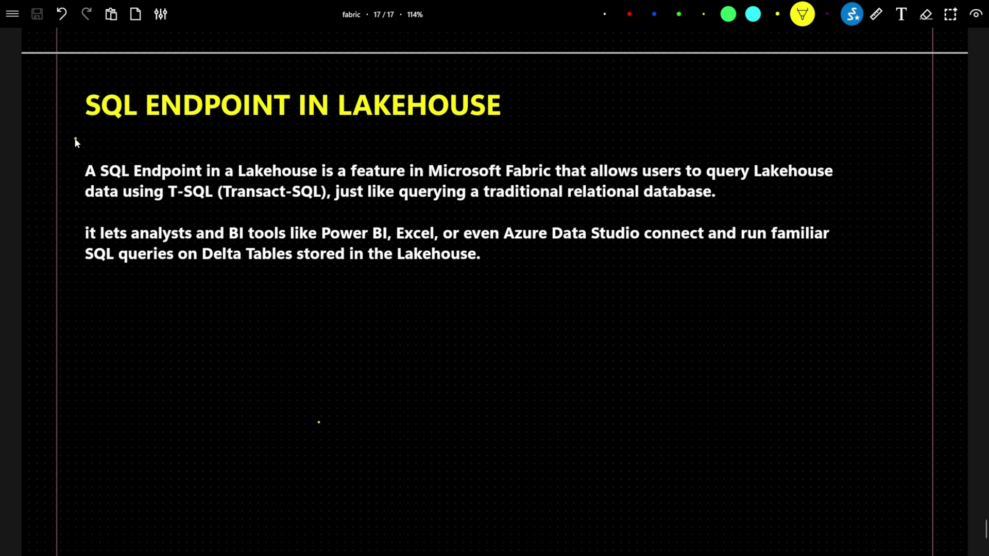
# - Handwrite 'Lakehouse → Table' in yellow and draw a curve from Table toward 'consumer'
pyautogui.moveTo(103, 133); pyautogui.dragTo(96, 138)
pyautogui.moveTo(187, 313)
pyautogui.mouseDown()
pyautogui.moveTo(204, 331)
pyautogui.moveTo(210, 317)
pyautogui.moveTo(222, 330)
pyautogui.moveTo(255, 321)
pyautogui.moveTo(275, 325)
pyautogui.mouseUp()
pyautogui.moveTo(200, 351); pyautogui.dragTo(196, 370)
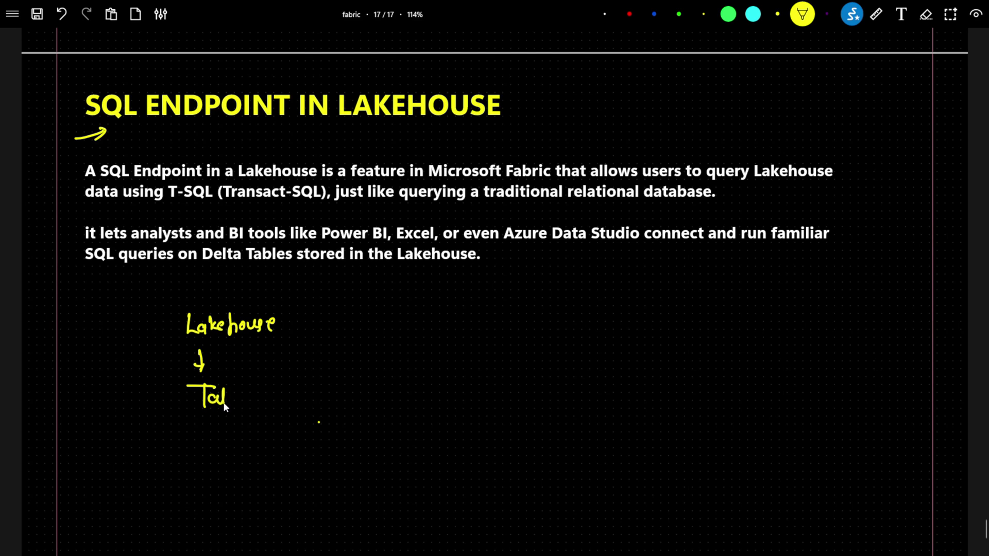
pyautogui.moveTo(250, 405)
pyautogui.mouseDown()
pyautogui.moveTo(492, 326)
pyautogui.moveTo(509, 337)
pyautogui.moveTo(574, 318)
pyautogui.mouseUp()
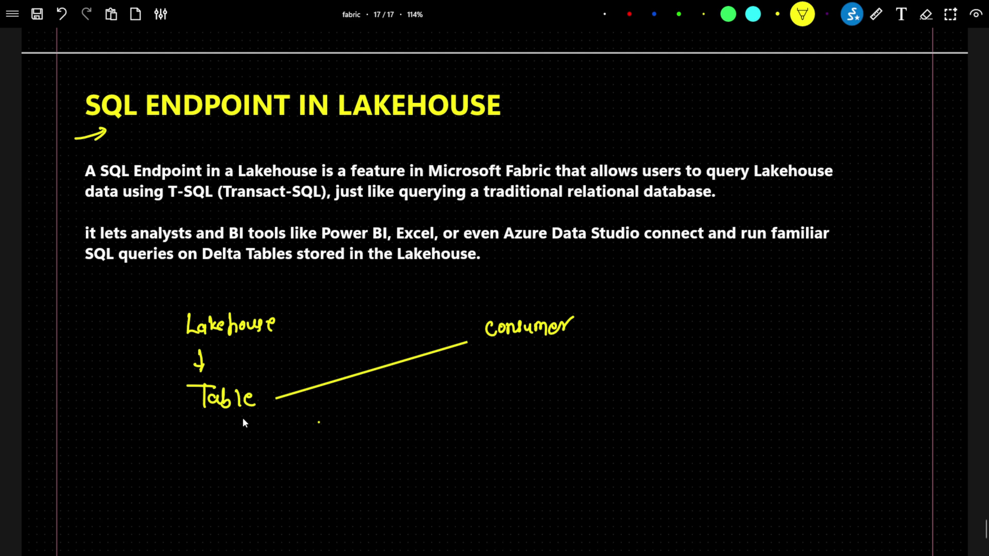
pyautogui.moveTo(255, 420)
pyautogui.mouseDown()
pyautogui.moveTo(372, 445)
pyautogui.moveTo(462, 394)
pyautogui.mouseUp()
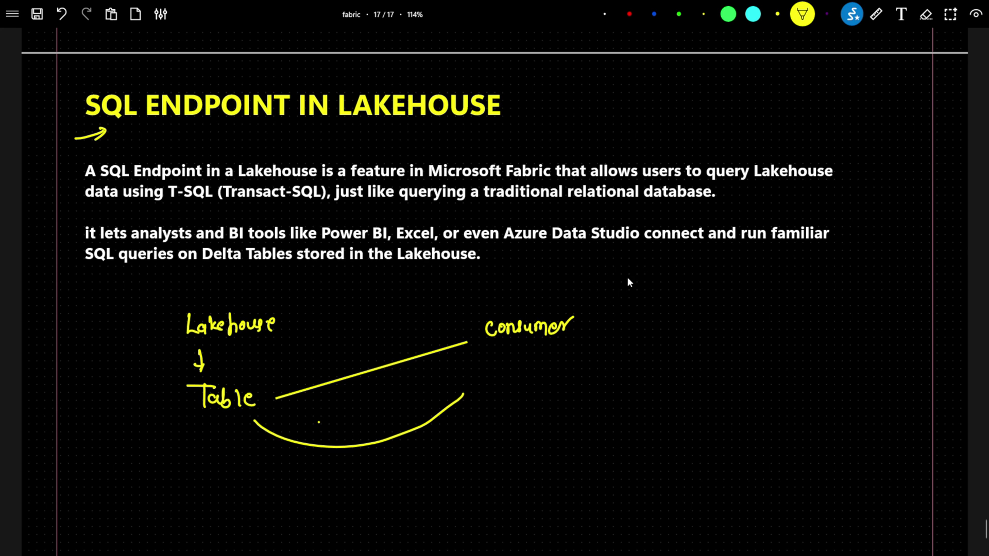
# - Handwrite 'SQL Endpoint' after the arrow
pyautogui.moveTo(649, 319); pyautogui.dragTo(641, 320)
pyautogui.moveTo(661, 309); pyautogui.dragTo(662, 315)
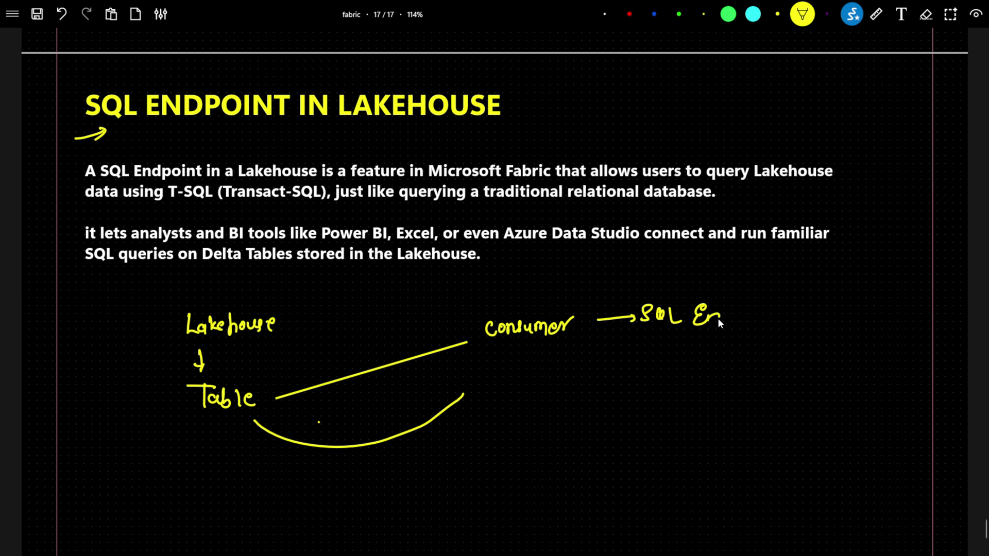
pyautogui.moveTo(741, 312); pyautogui.dragTo(754, 312)
# - Write SQL after the arrow, add a down arrow to 'PowerBI SSMS', and arc Endpoint to SQL
pyautogui.moveTo(877, 301); pyautogui.dragTo(879, 310)
pyautogui.moveTo(886, 297)
pyautogui.mouseDown()
pyautogui.moveTo(866, 325)
pyautogui.moveTo(856, 351)
pyautogui.mouseUp()
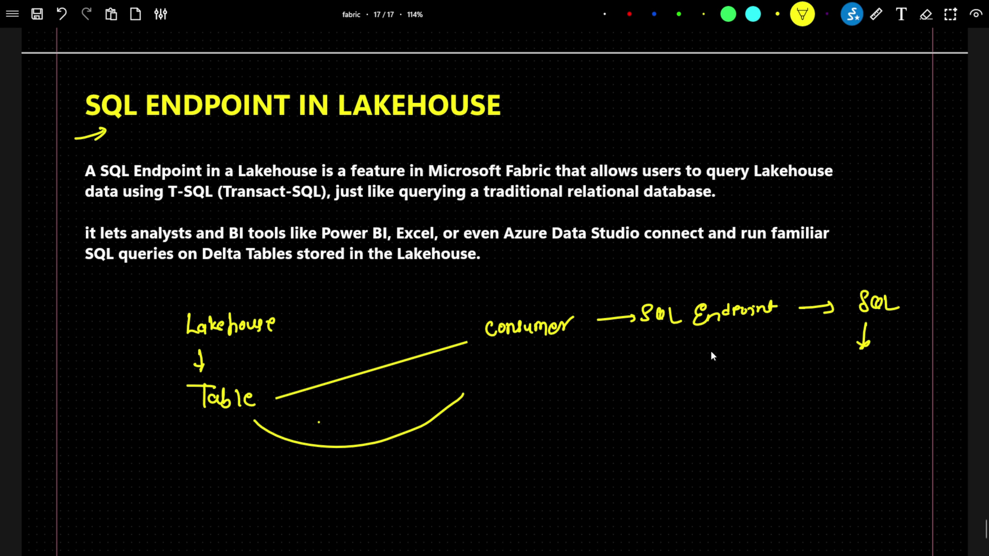
pyautogui.moveTo(653, 400); pyautogui.dragTo(662, 411)
pyautogui.moveTo(661, 426)
pyautogui.mouseDown()
pyautogui.moveTo(696, 431)
pyautogui.moveTo(710, 440)
pyautogui.moveTo(728, 426)
pyautogui.moveTo(726, 438)
pyautogui.moveTo(674, 457)
pyautogui.moveTo(709, 468)
pyautogui.mouseUp()
pyautogui.moveTo(717, 455); pyautogui.dragTo(712, 468)
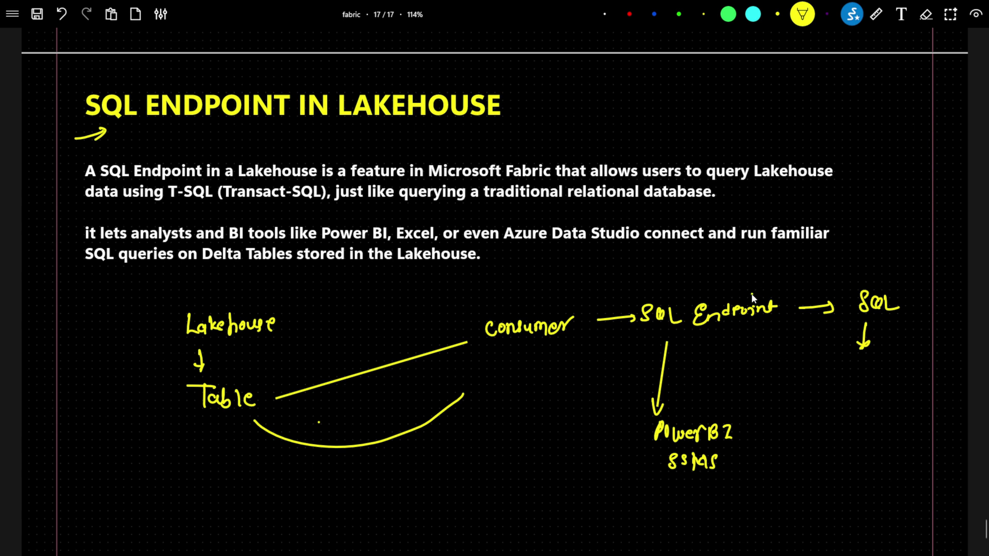
pyautogui.moveTo(841, 276); pyautogui.dragTo(857, 280)
# - Underline Endpoint, allows users, Lakehouse, querying and relational in the definition; add a box with an arrow
pyautogui.moveTo(160, 158); pyautogui.dragTo(220, 157)
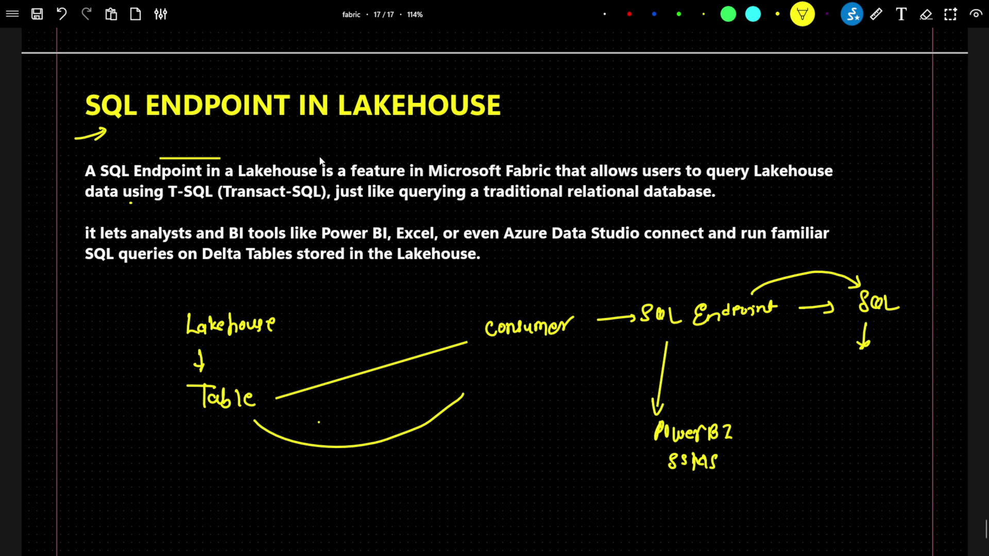
pyautogui.moveTo(455, 155); pyautogui.dragTo(510, 152)
pyautogui.moveTo(606, 161); pyautogui.dragTo(662, 159)
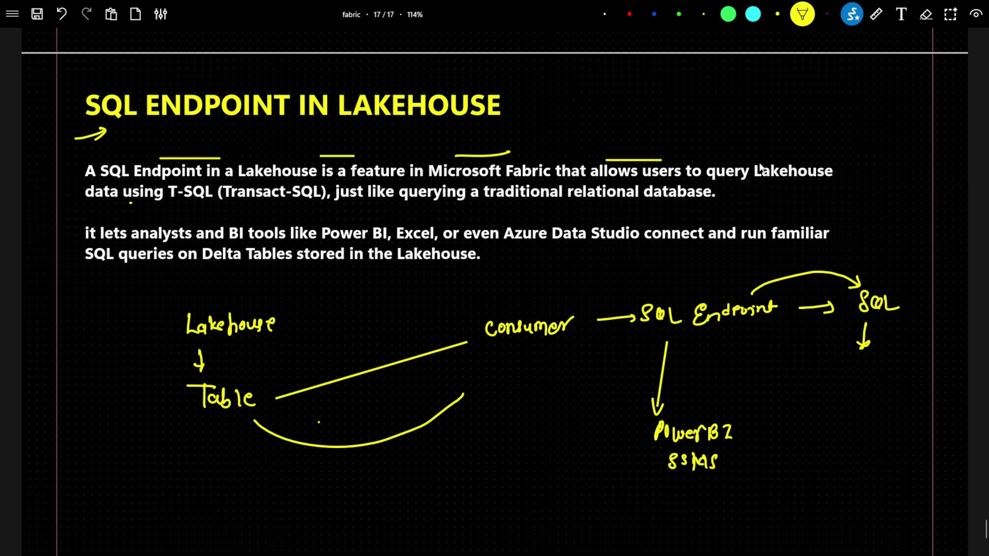
pyautogui.moveTo(740, 161); pyautogui.dragTo(798, 160)
pyautogui.moveTo(103, 195); pyautogui.dragTo(197, 202)
pyautogui.moveTo(393, 207); pyautogui.dragTo(451, 207)
pyautogui.moveTo(553, 205); pyautogui.dragTo(639, 205)
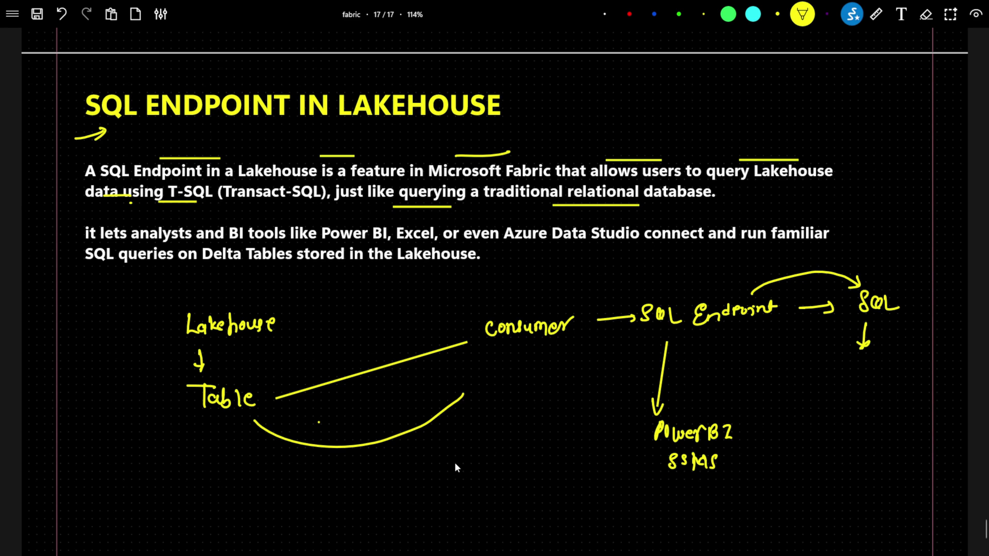
pyautogui.moveTo(431, 506)
pyautogui.mouseDown()
pyautogui.moveTo(429, 483)
pyautogui.moveTo(460, 479)
pyautogui.moveTo(463, 502)
pyautogui.moveTo(431, 506)
pyautogui.mouseUp()
pyautogui.moveTo(492, 475); pyautogui.dragTo(494, 484)
# - Back in the browser, open the bronze lakehouse in FABRIC_DEV and switch to its SQL analytics endpoint
pyautogui.hotkey('alt', 'Tab')
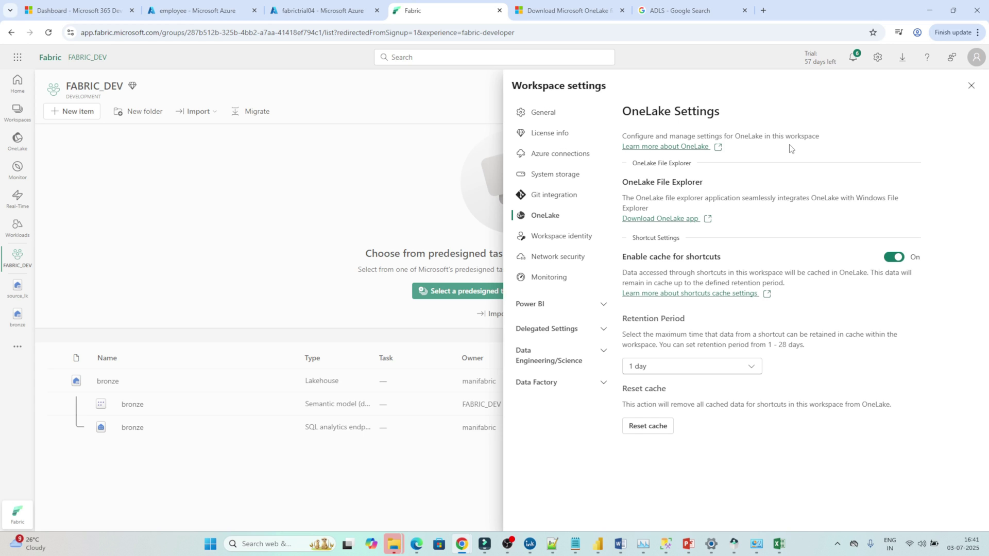
pyautogui.click(971, 87)
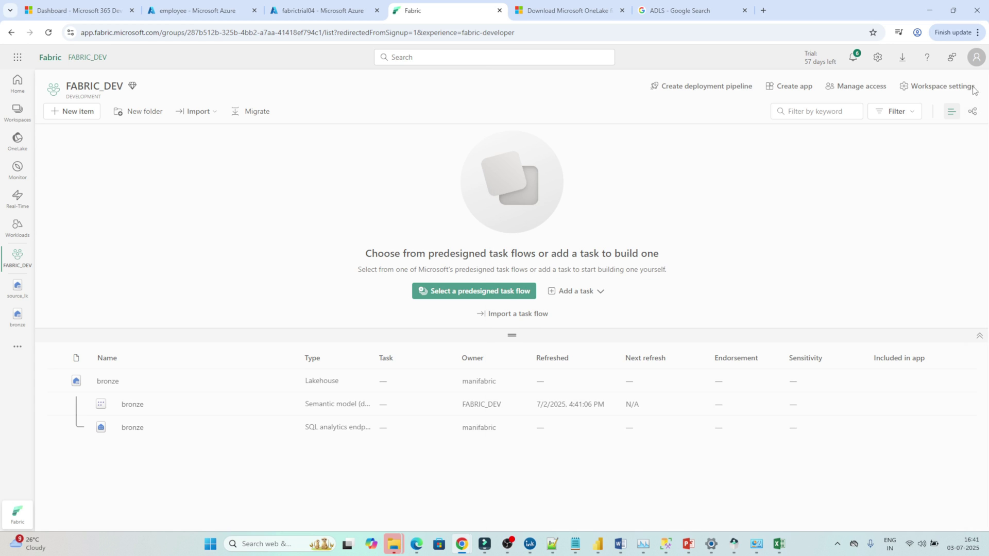
pyautogui.click(19, 117)
pyautogui.click(80, 165)
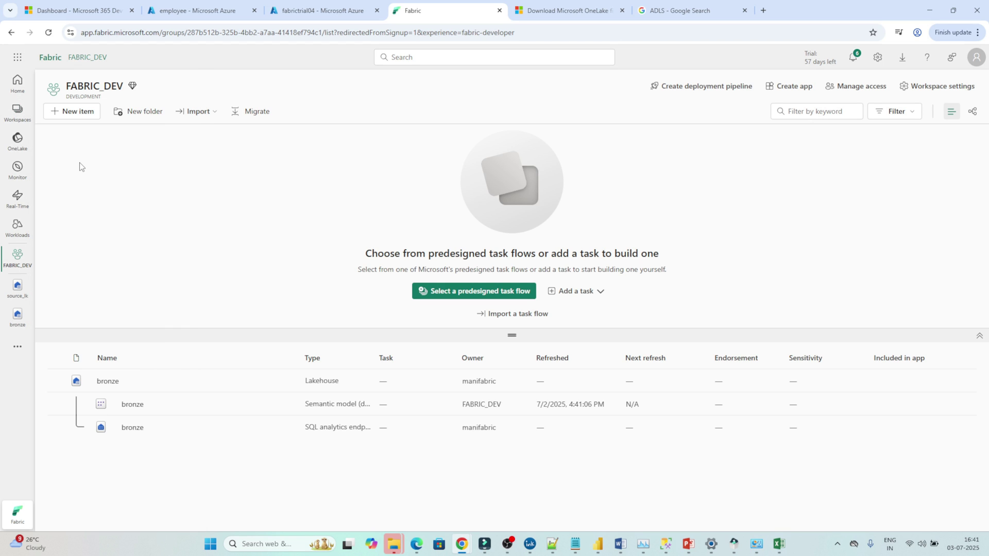
pyautogui.click(108, 382)
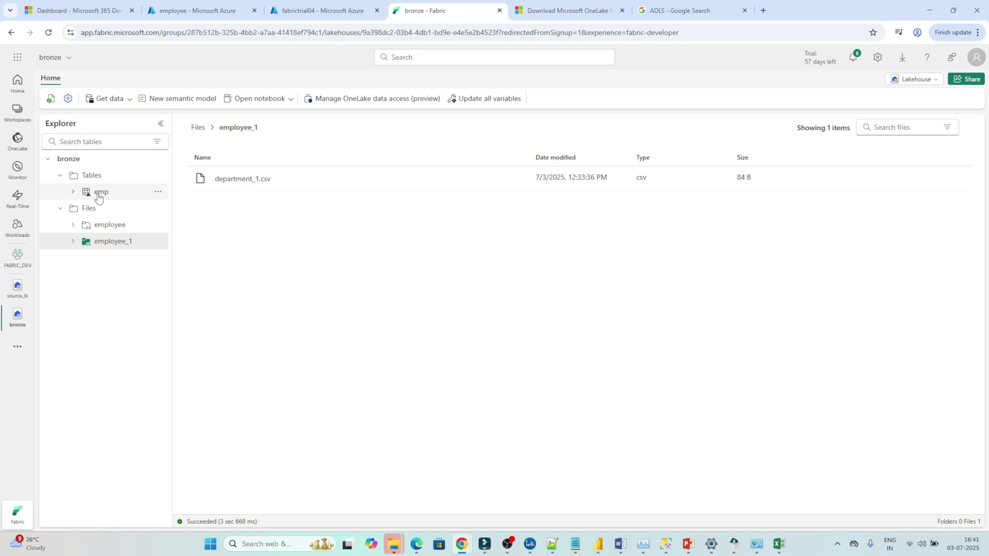
pyautogui.click(929, 81)
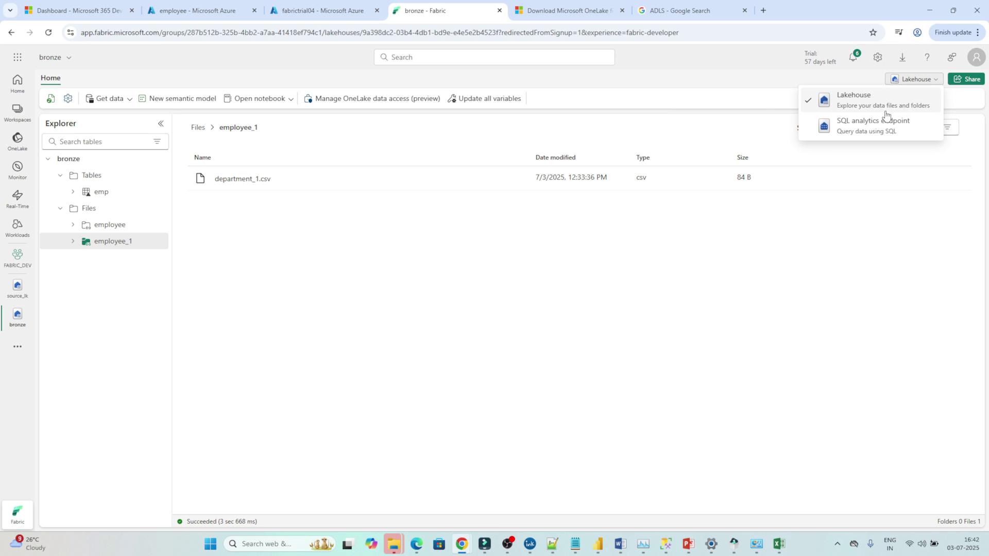
pyautogui.click(868, 132)
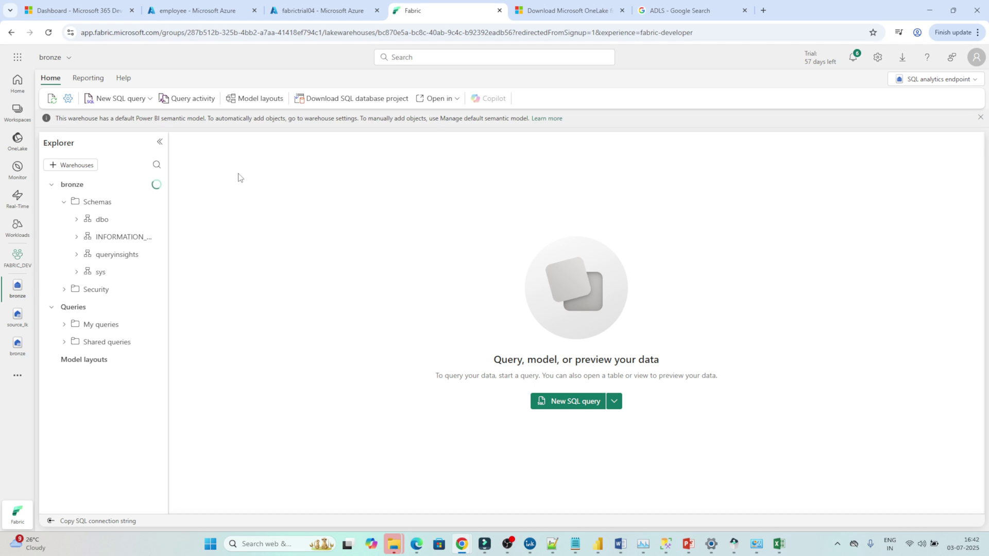
# - Start a new SQL query and expand the dbo schema's Tables folder
pyautogui.click(578, 403)
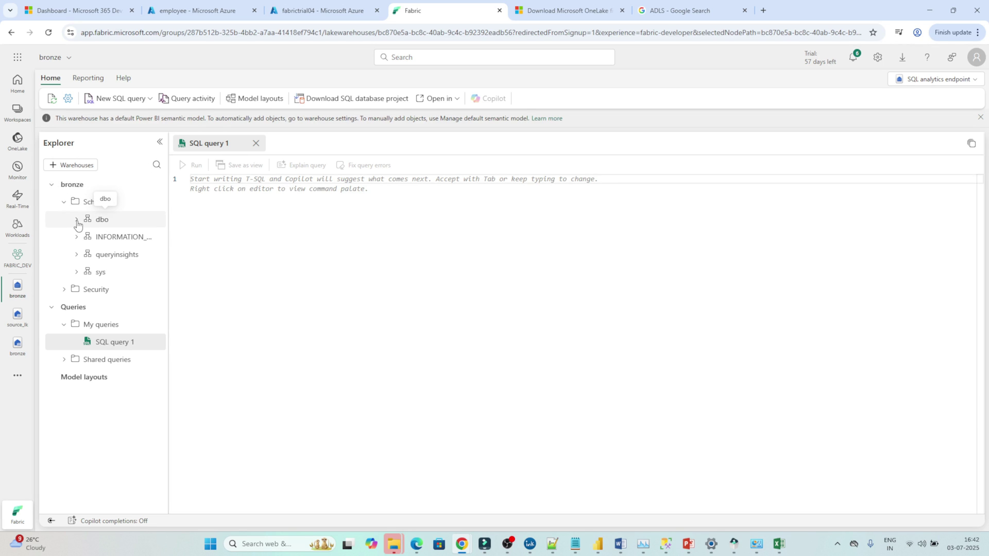
pyautogui.click(77, 222)
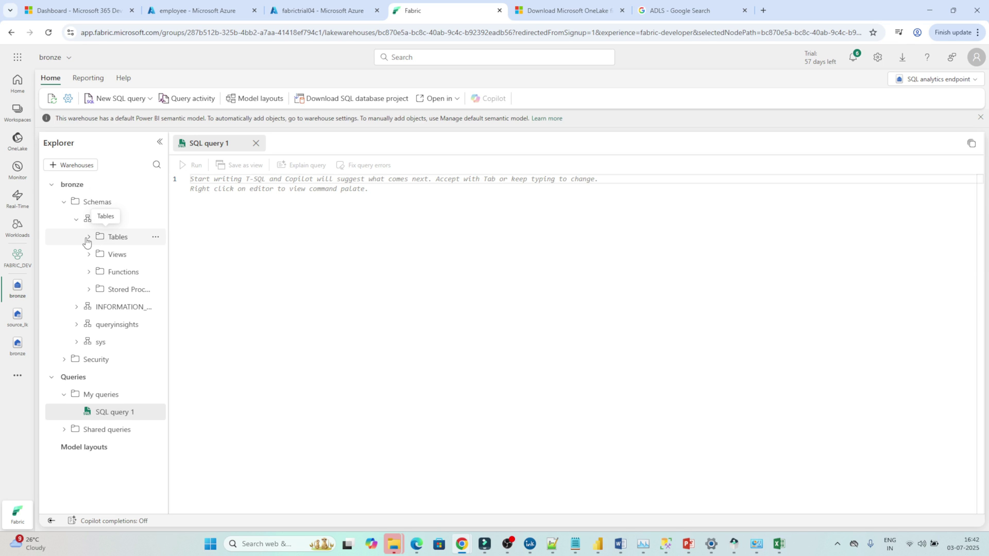
pyautogui.click(88, 238)
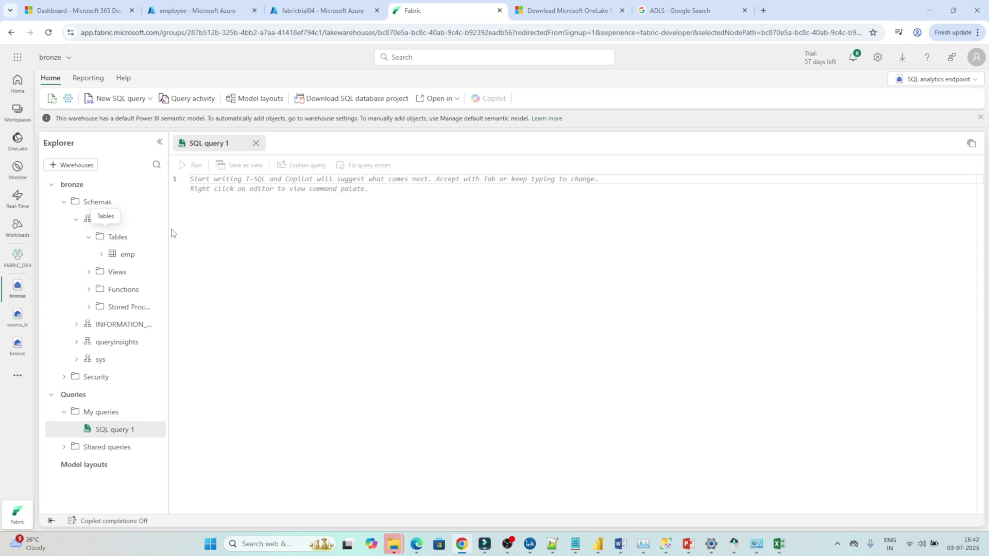
# - Write and run SELECT * FROM emp, returning 12 rows across 6 columns
pyautogui.click(243, 199)
pyautogui.write('selec')
pyautogui.press('Tab')
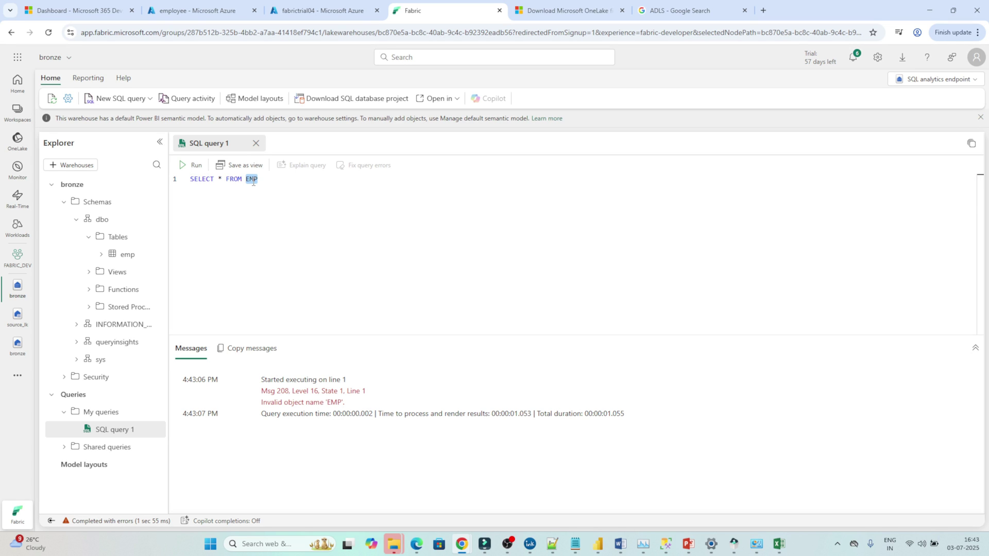
pyautogui.write('emp')
pyautogui.click(192, 165)
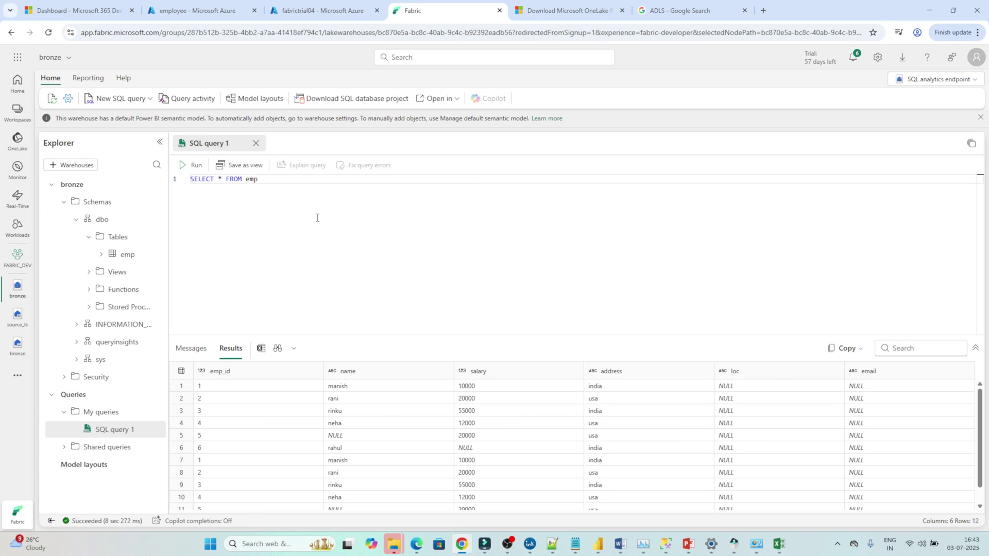
pyautogui.press('Return')
pyautogui.press('Return')
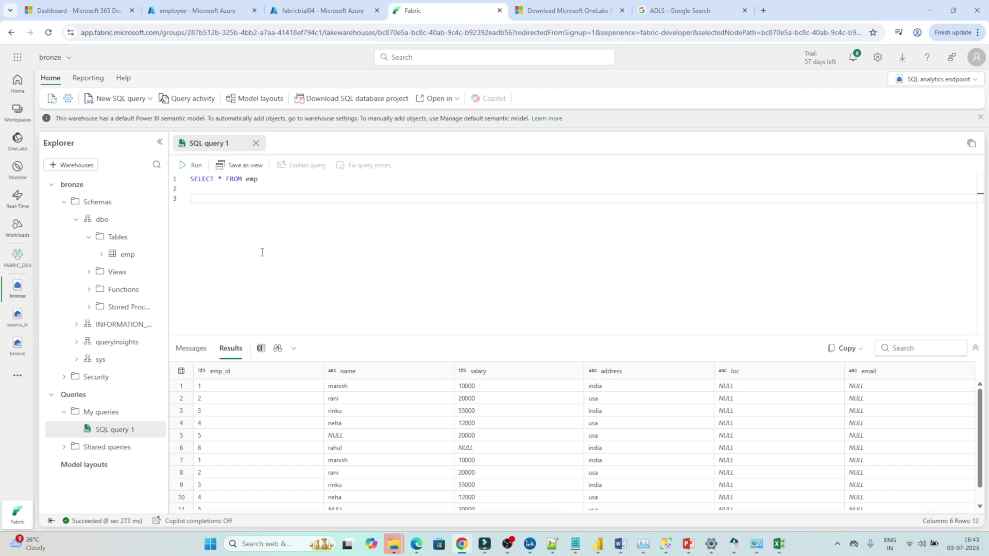
# - Write 'select sum(salary),address from emp group by address' and run only that query
pyautogui.write('sel')
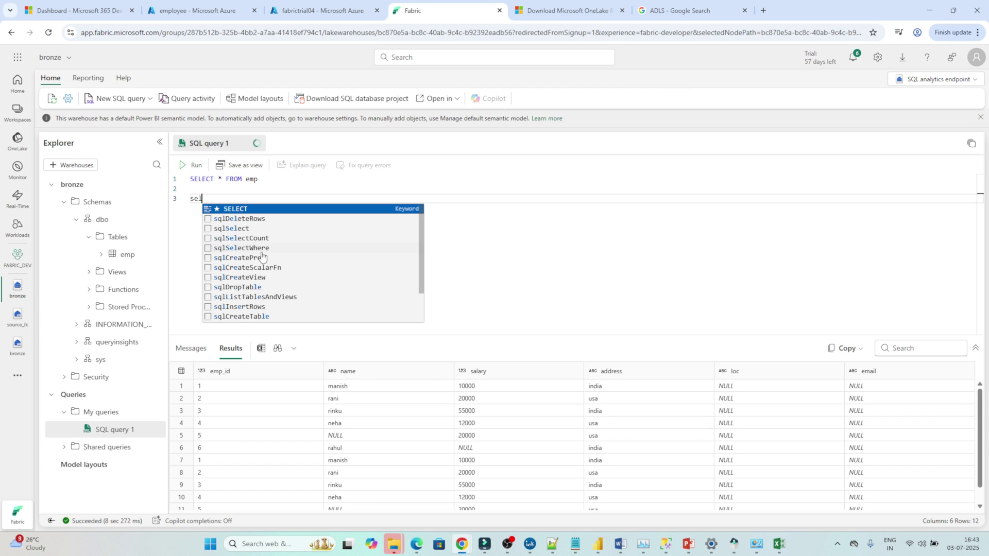
pyautogui.write('ect s')
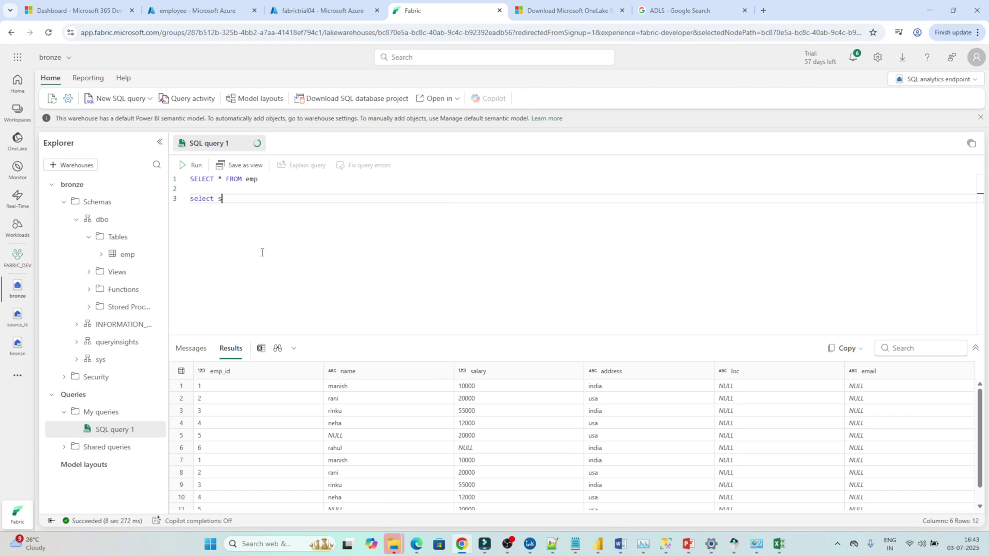
pyautogui.write('um(slary)')
pyautogui.press('BackSpace')
pyautogui.press('BackSpace')
pyautogui.press('BackSpace')
pyautogui.press('BackSpace')
pyautogui.press('BackSpace')
pyautogui.write('a')
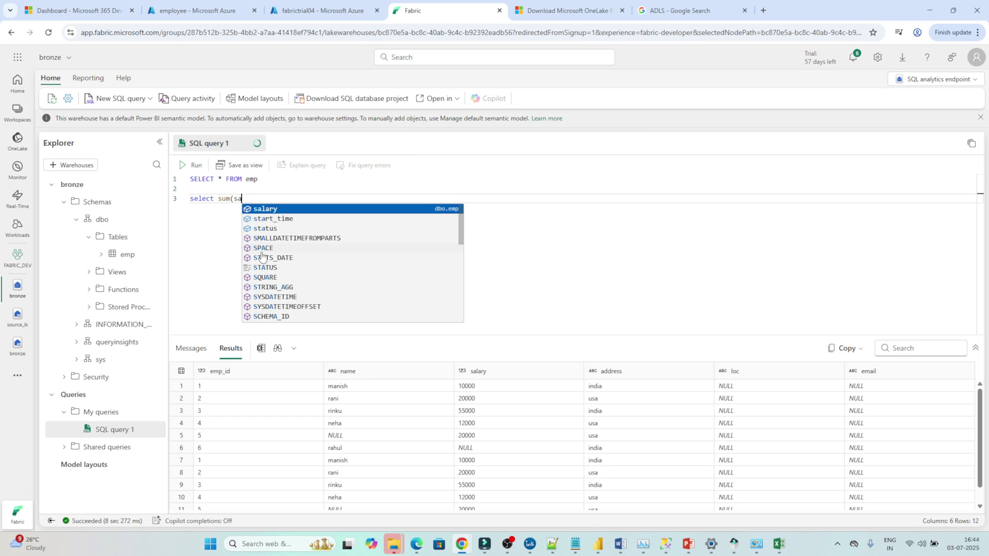
pyautogui.write('lary)')
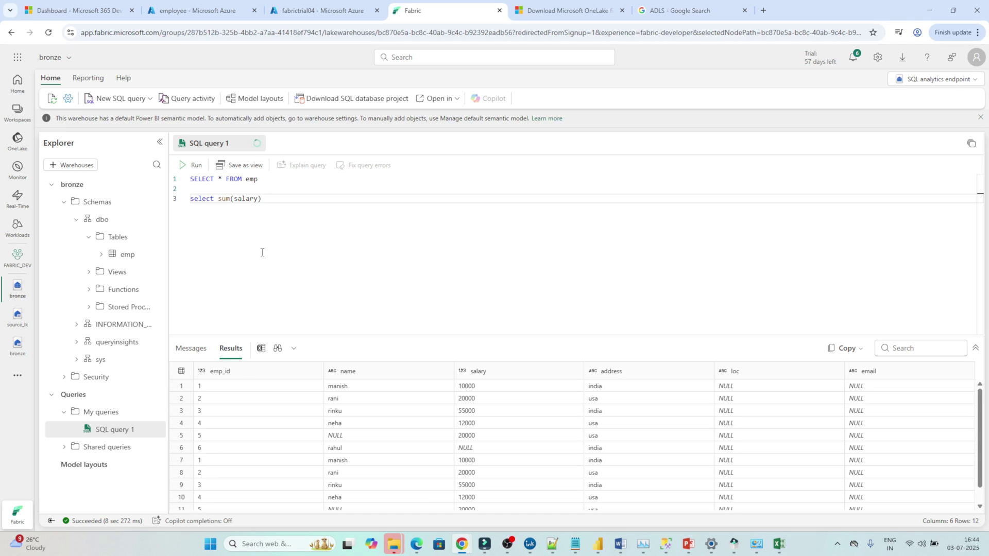
pyautogui.write(',address from emp')
pyautogui.press('Return')
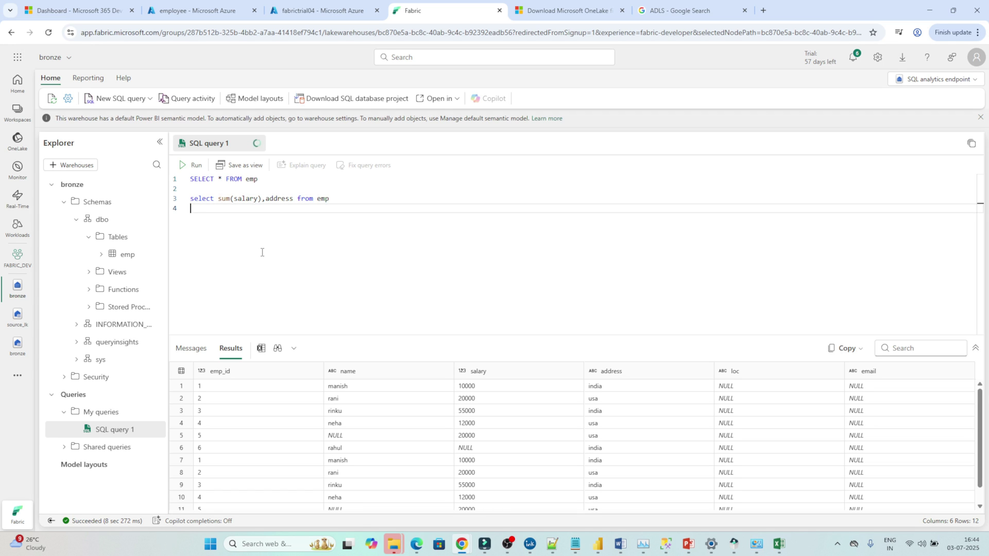
pyautogui.write('group by address')
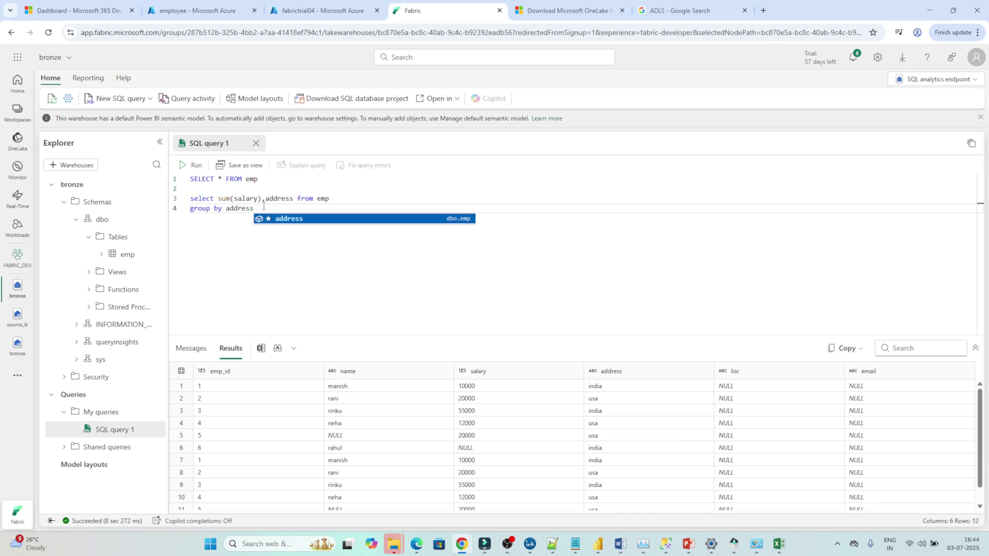
pyautogui.moveTo(264, 205); pyautogui.dragTo(188, 198)
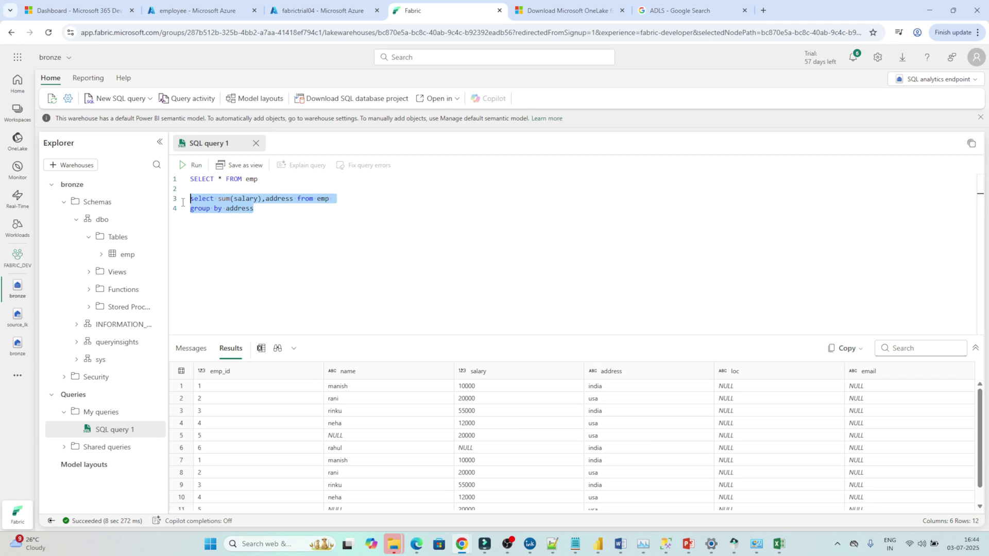
pyautogui.click(185, 168)
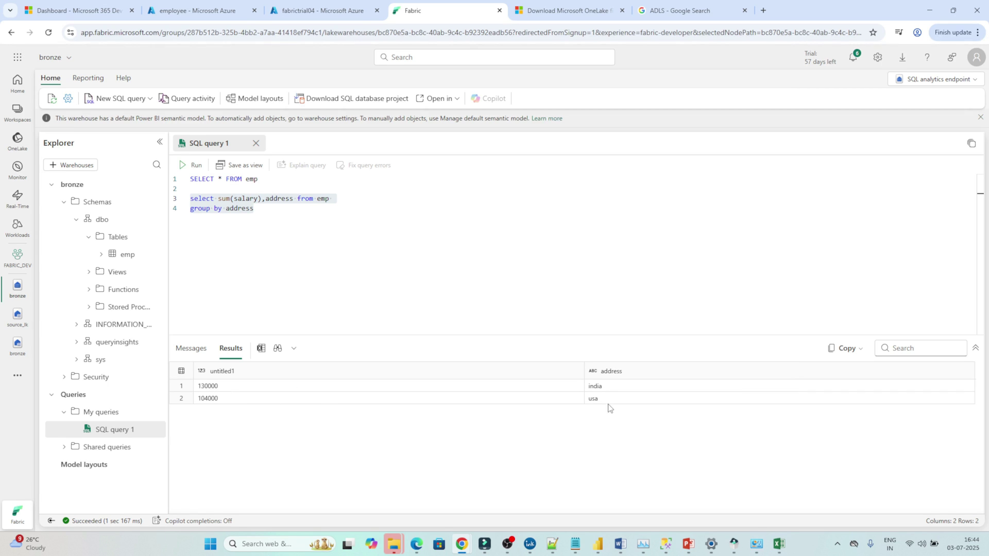
pyautogui.click(278, 284)
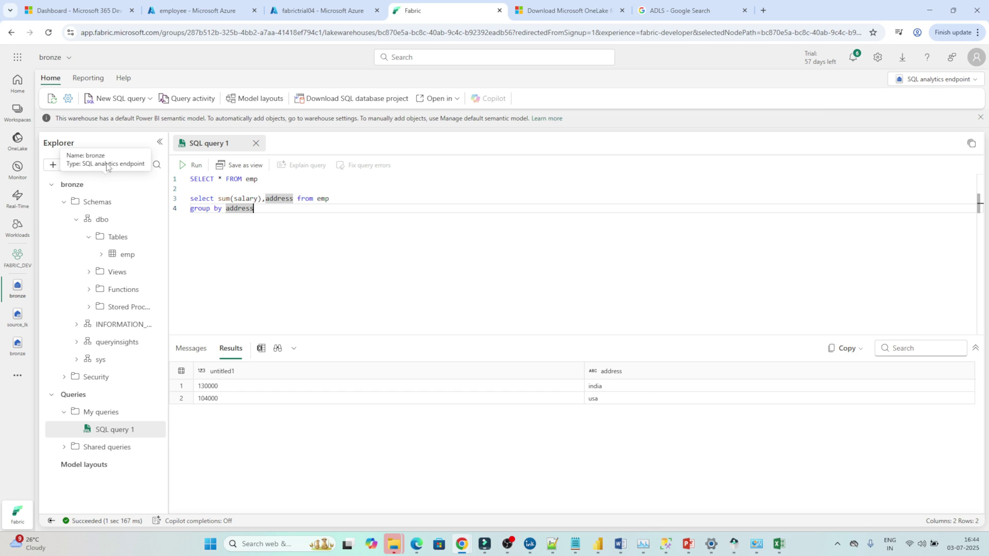
# - In FABRIC_DEV, display the bronze SQL analytics endpoint's SQL connection string, then close it
pyautogui.click(18, 114)
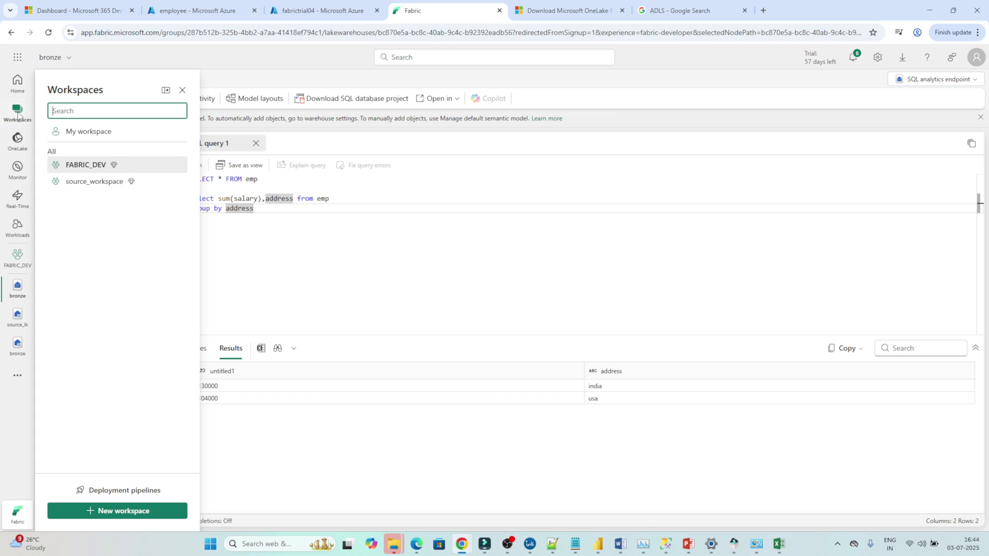
pyautogui.click(75, 165)
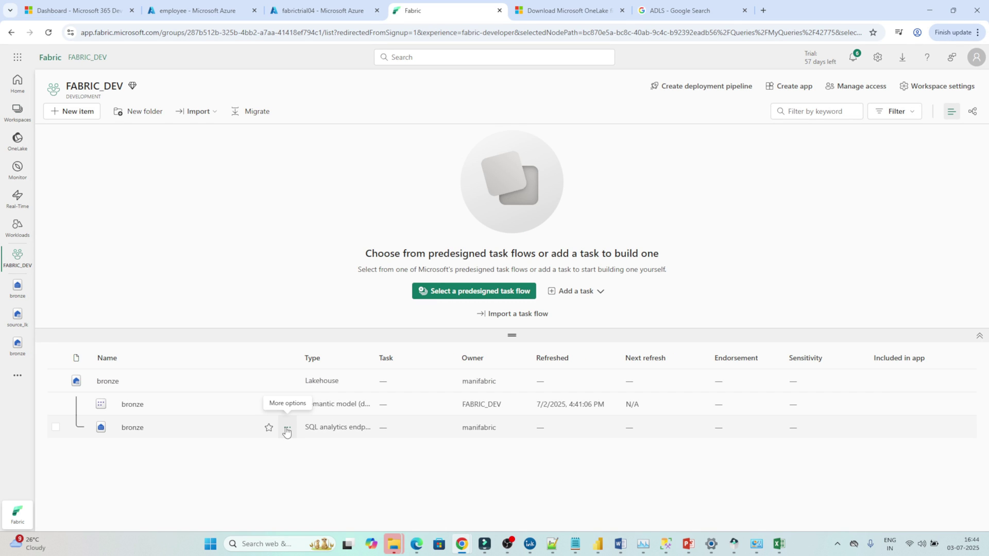
pyautogui.click(287, 429)
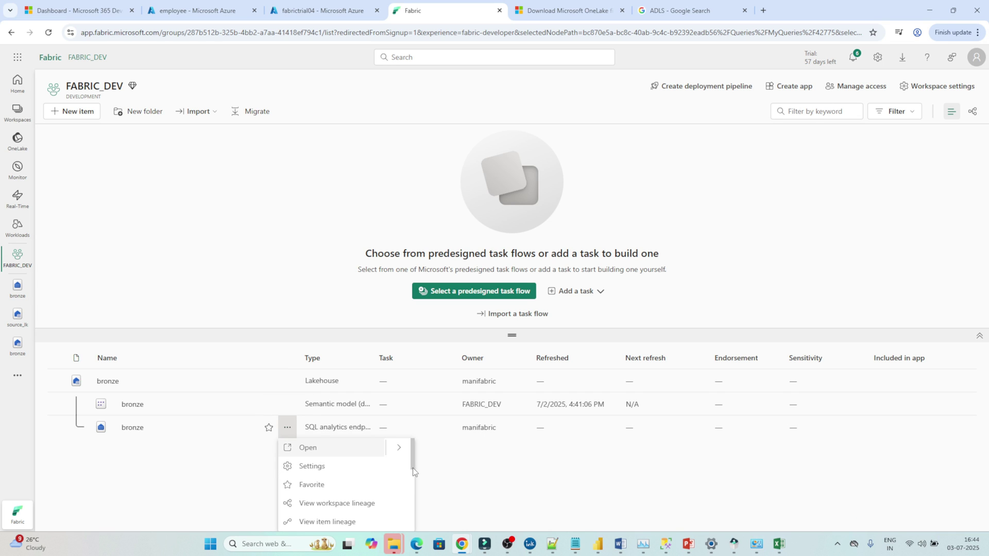
pyautogui.moveTo(413, 464); pyautogui.dragTo(416, 539)
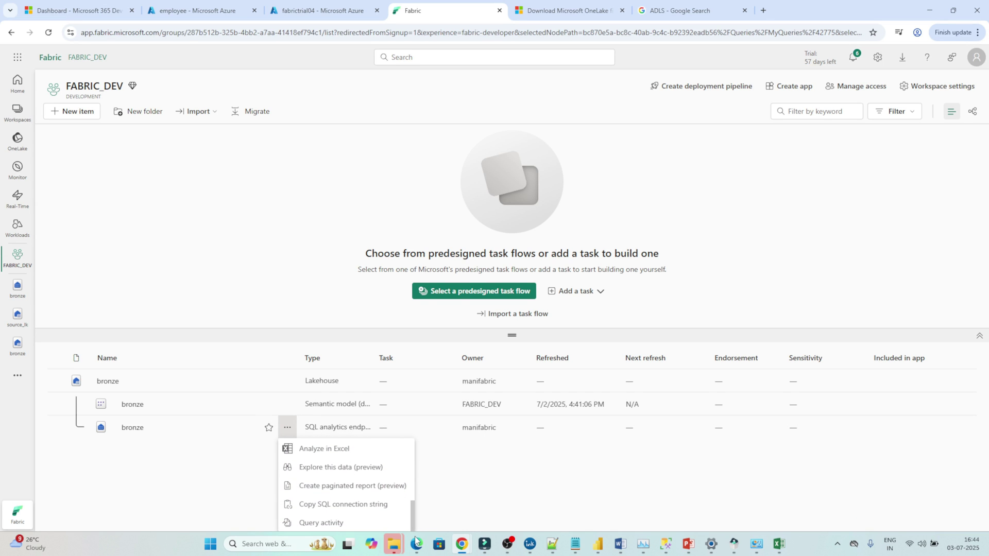
pyautogui.click(359, 504)
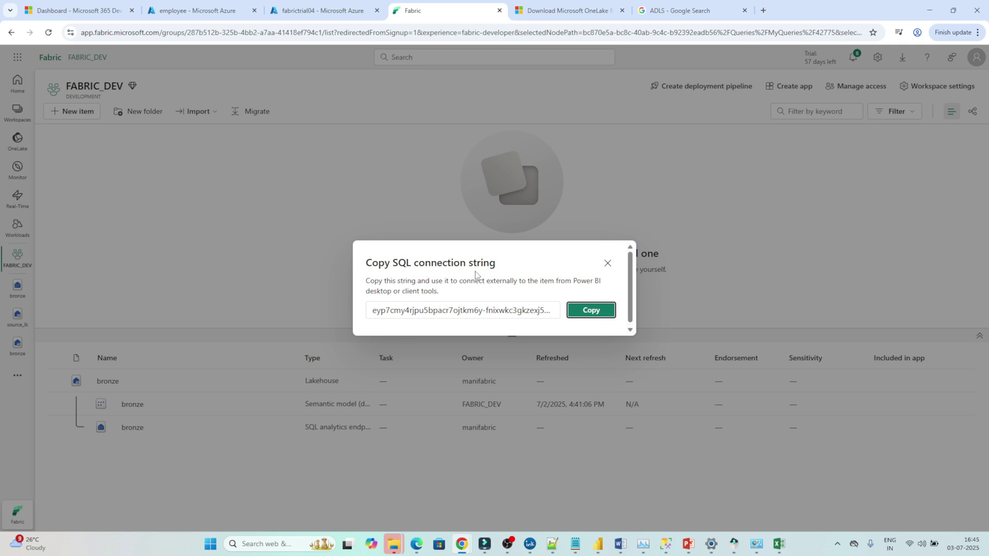
pyautogui.click(608, 264)
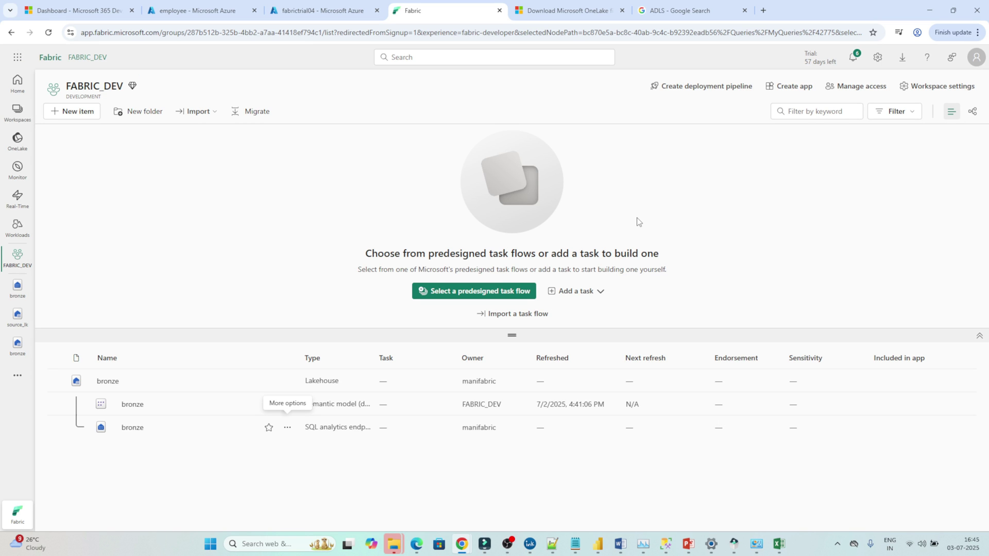